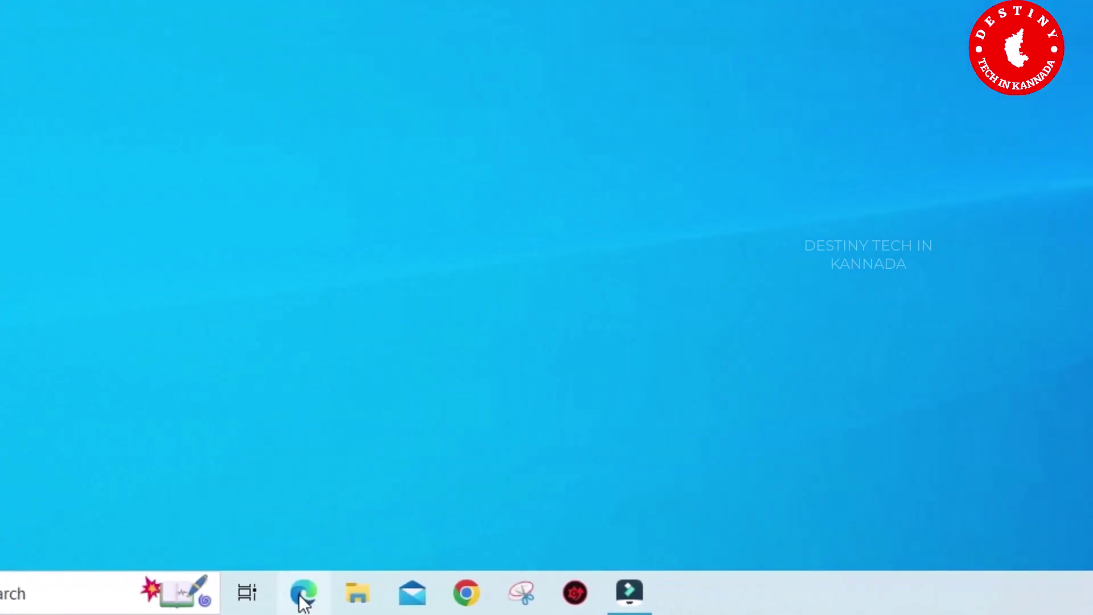
Search Google for 'vlc media player' and scroll to the official videolan.org download result
click(470, 594)
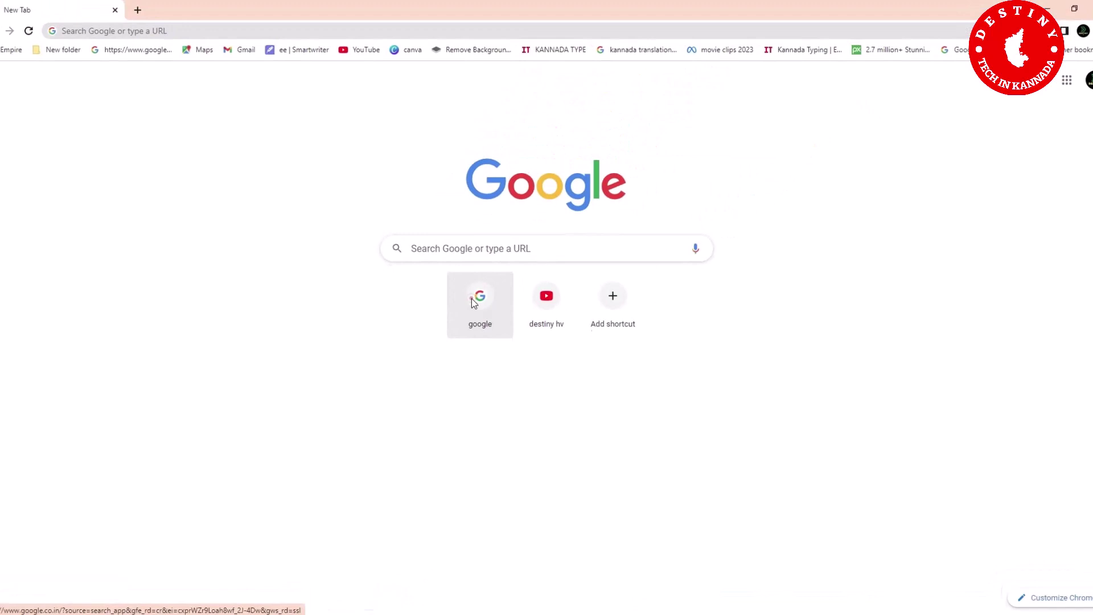
click(472, 298)
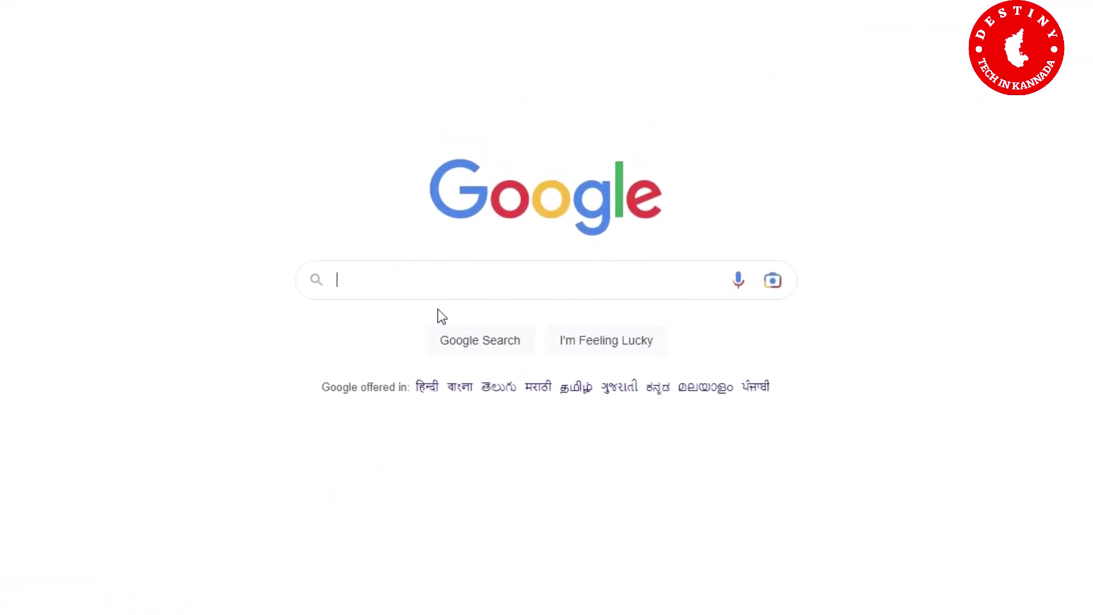
text(vlc )
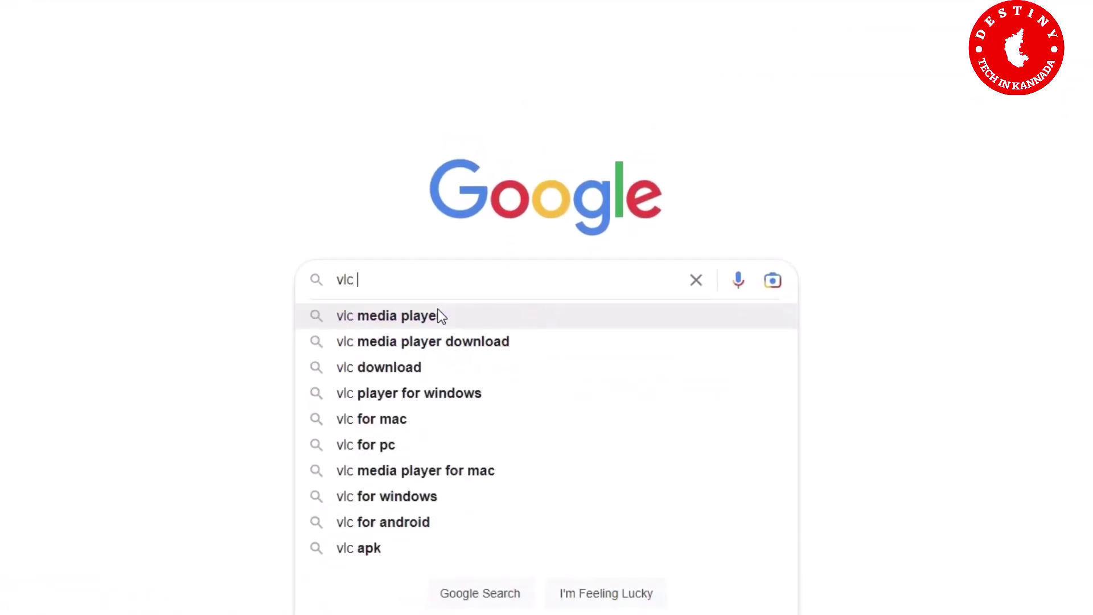
text(media player)
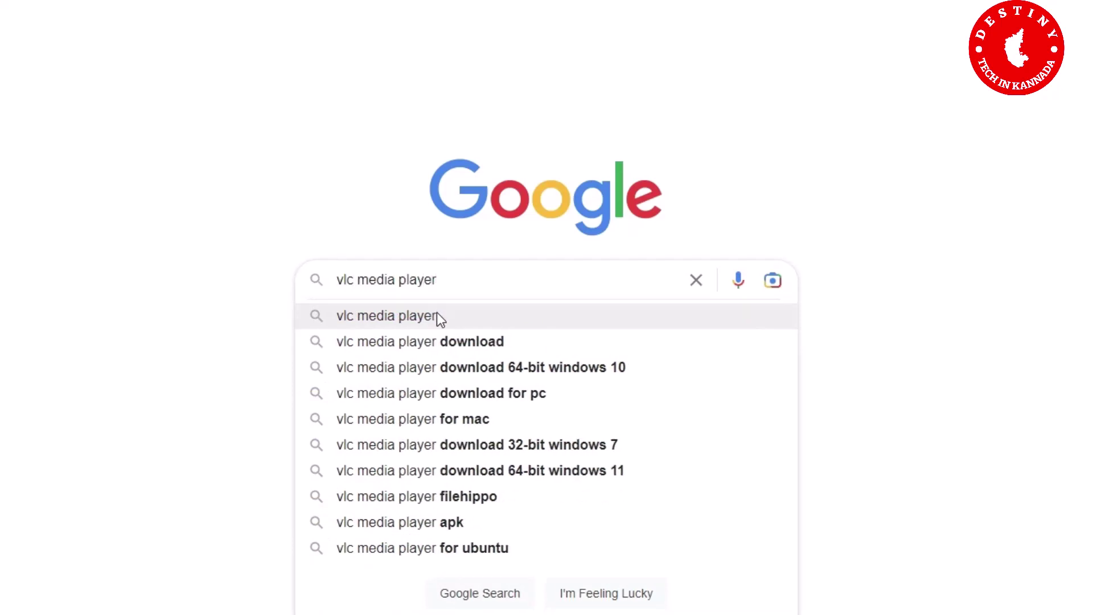
click(440, 318)
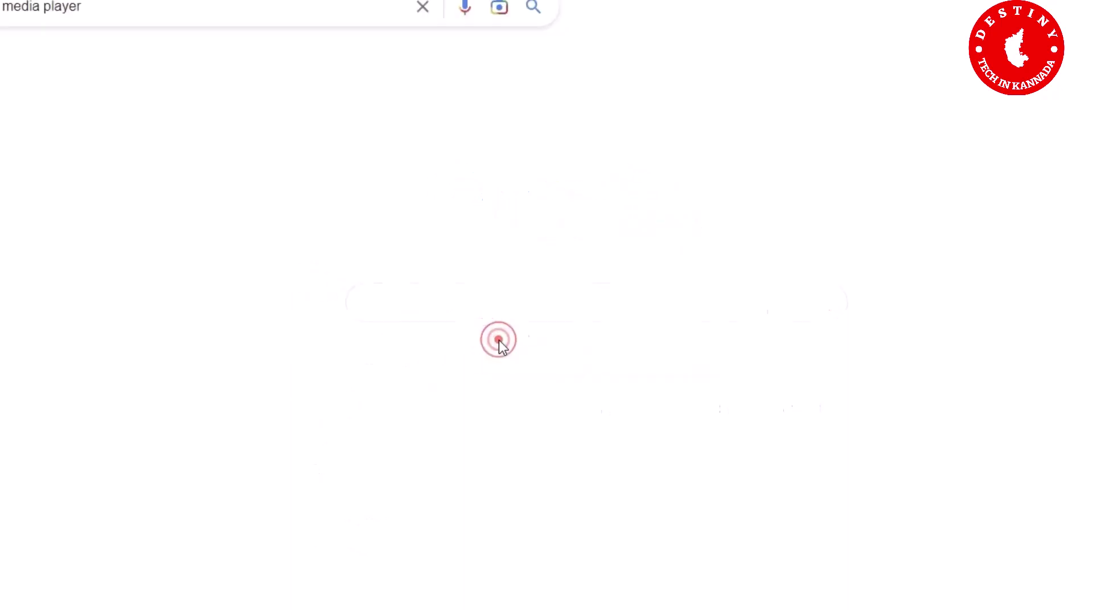
scroll(649, 378, down, 4)
scroll(649, 379, down, 5)
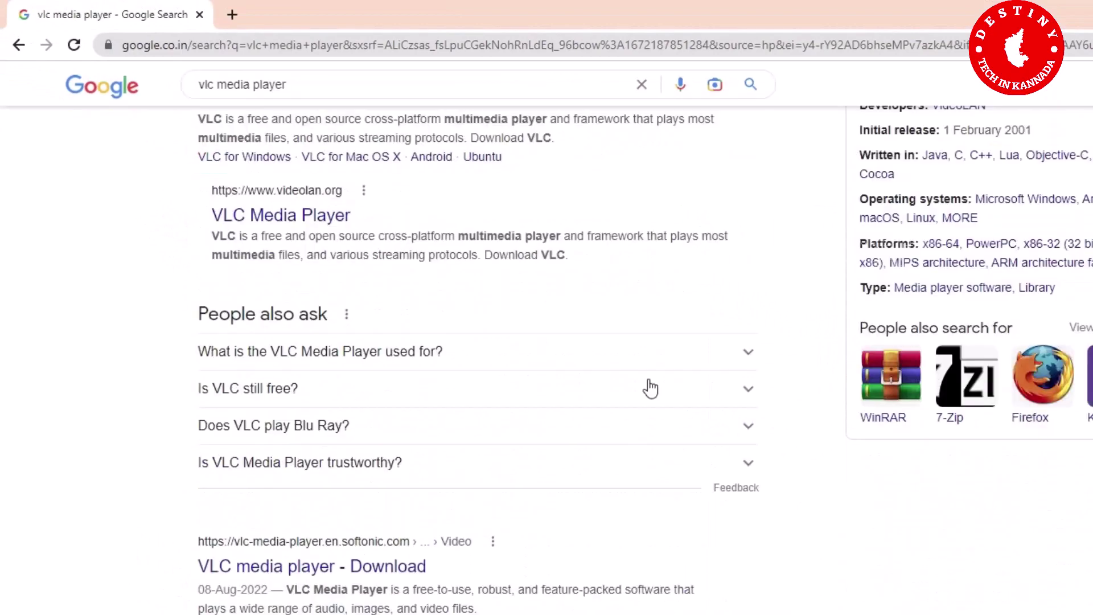
scroll(649, 385, down, 1)
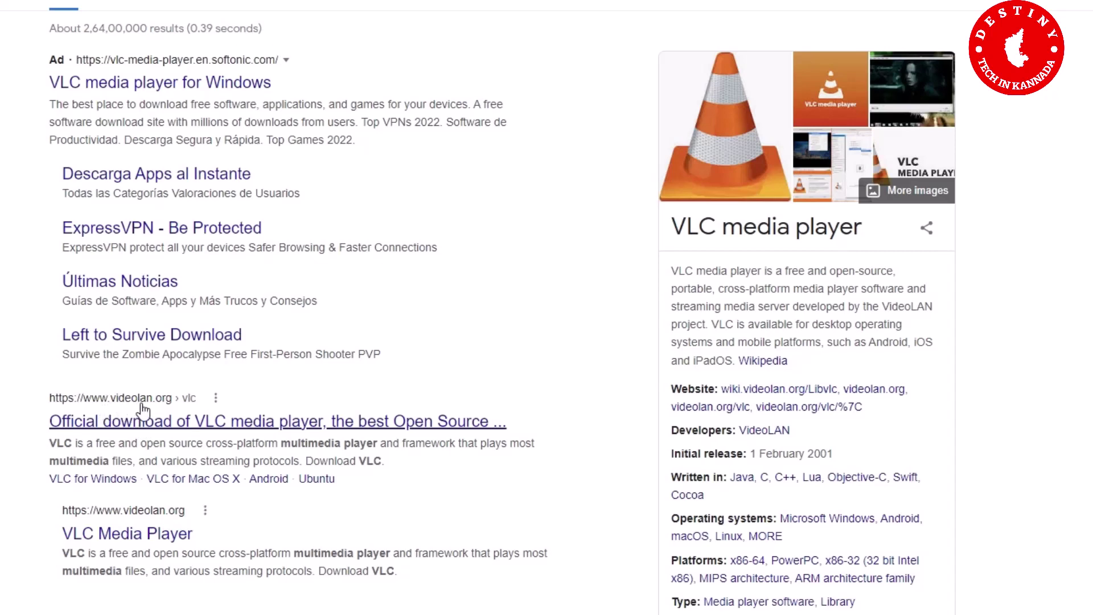
Open the official videolan.org VLC page and download vlc-3.0.18-win64.exe for 64-bit Windows
click(182, 424)
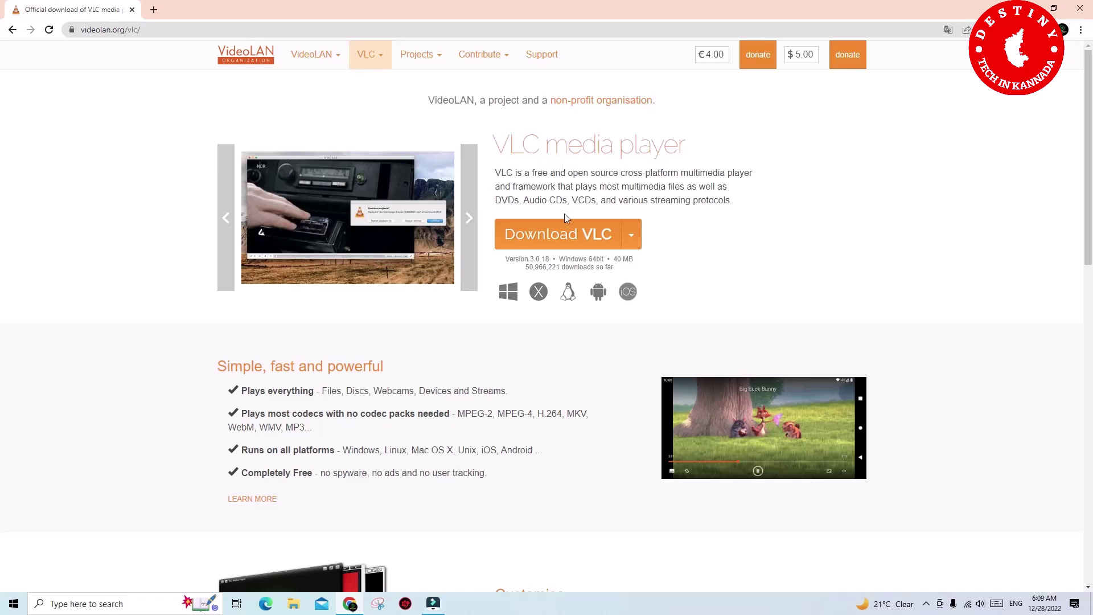
click(587, 245)
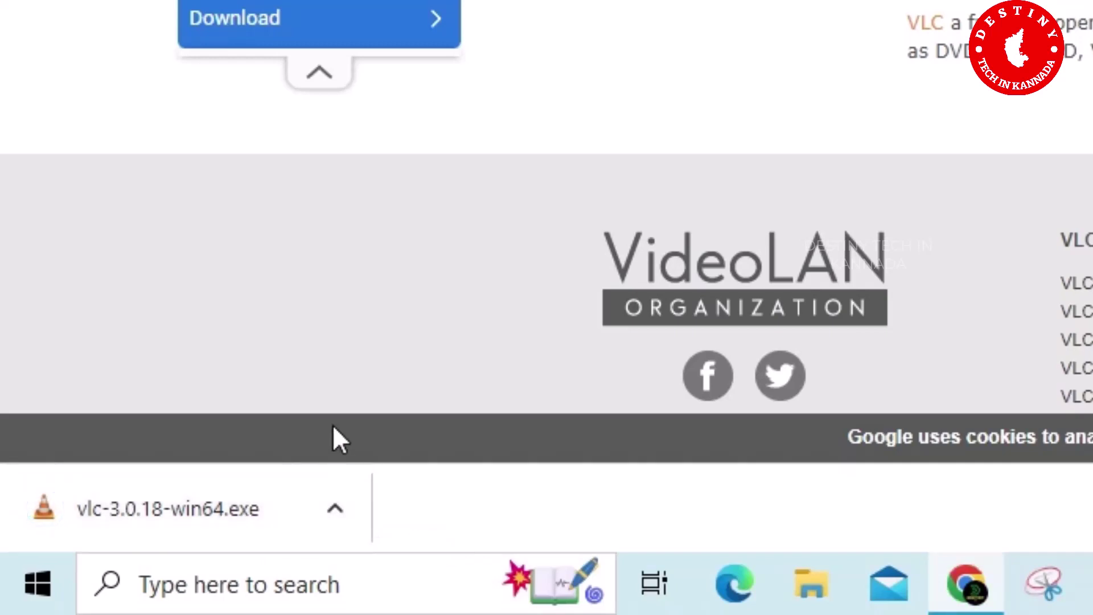
Show vlc-3.0.18-win64 in the Downloads folder and run it as administrator
click(344, 507)
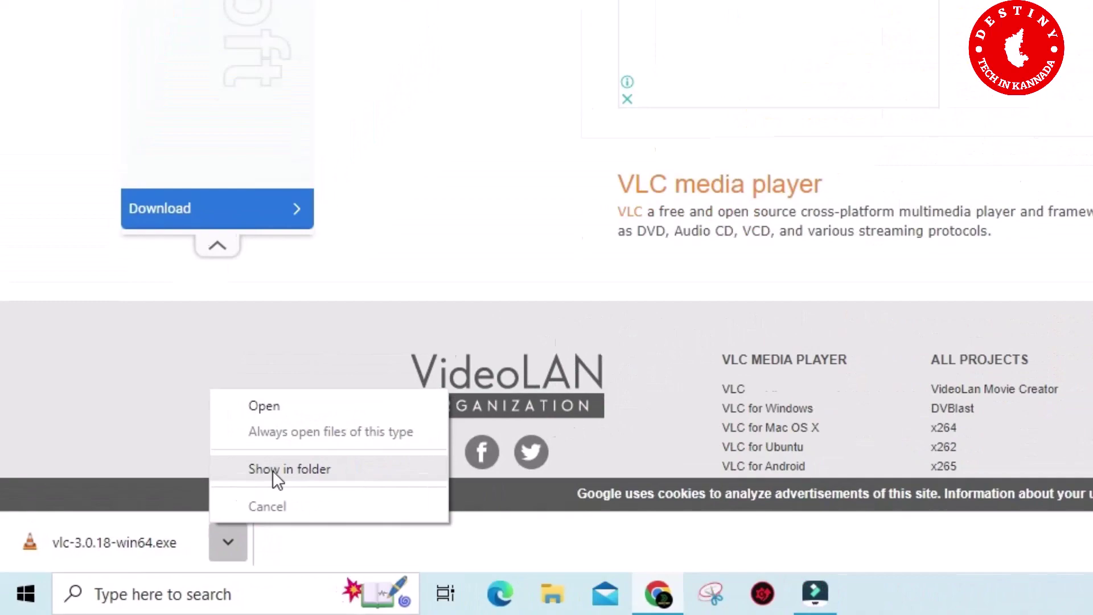
click(401, 405)
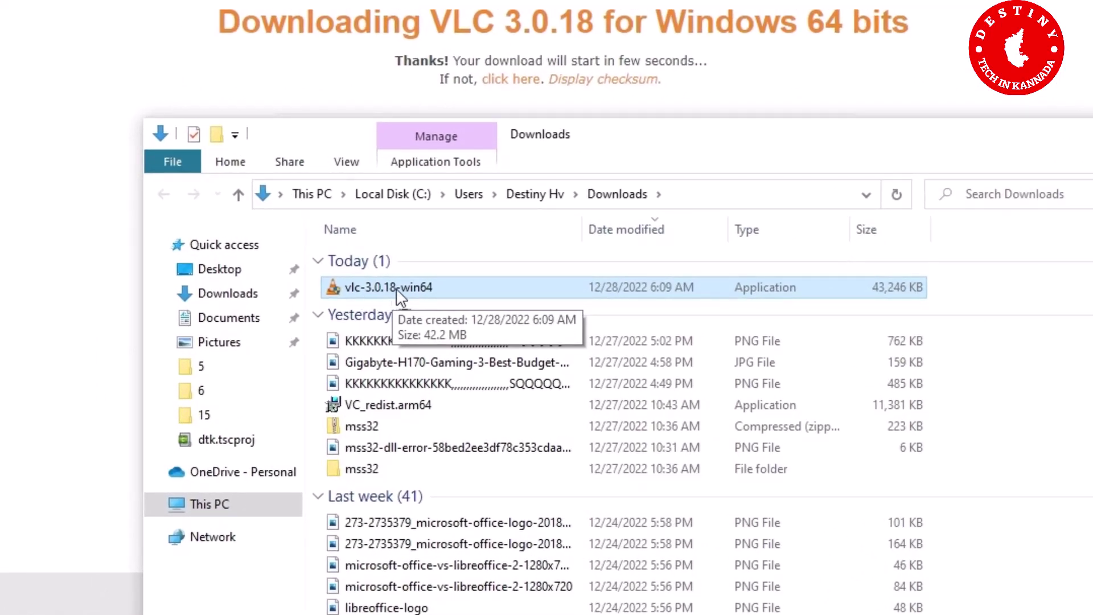
right_click(365, 299)
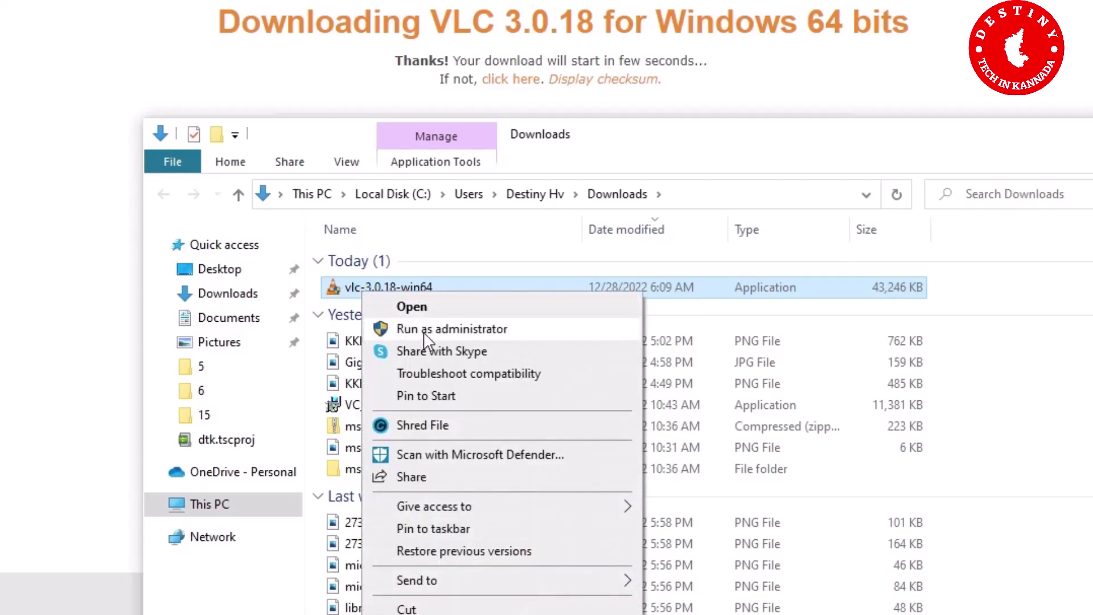
click(454, 330)
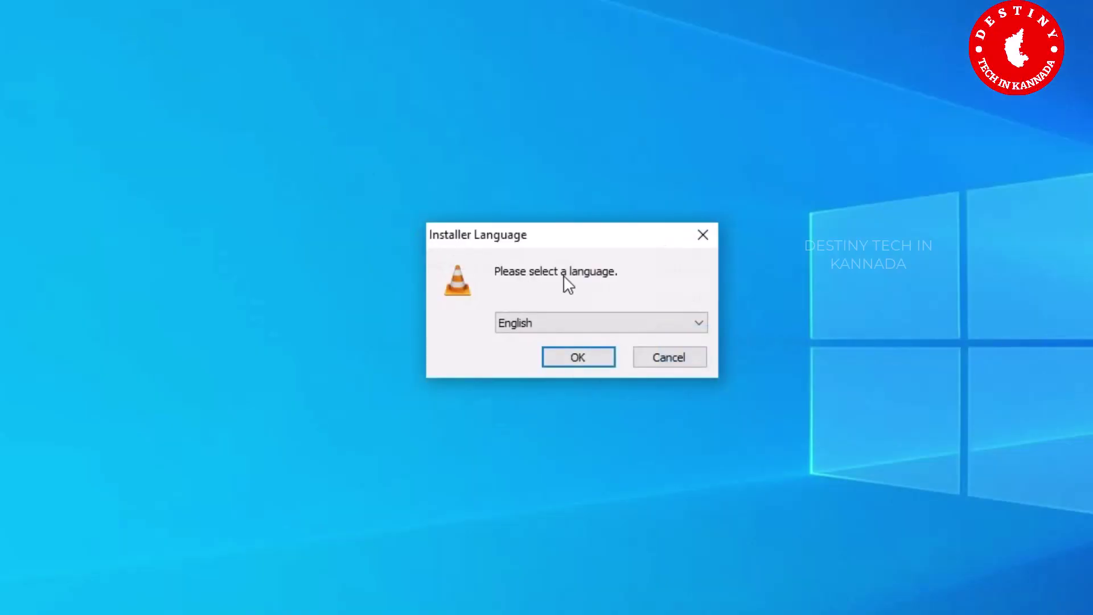
Keep English as the installer language and confirm it with OK
click(573, 319)
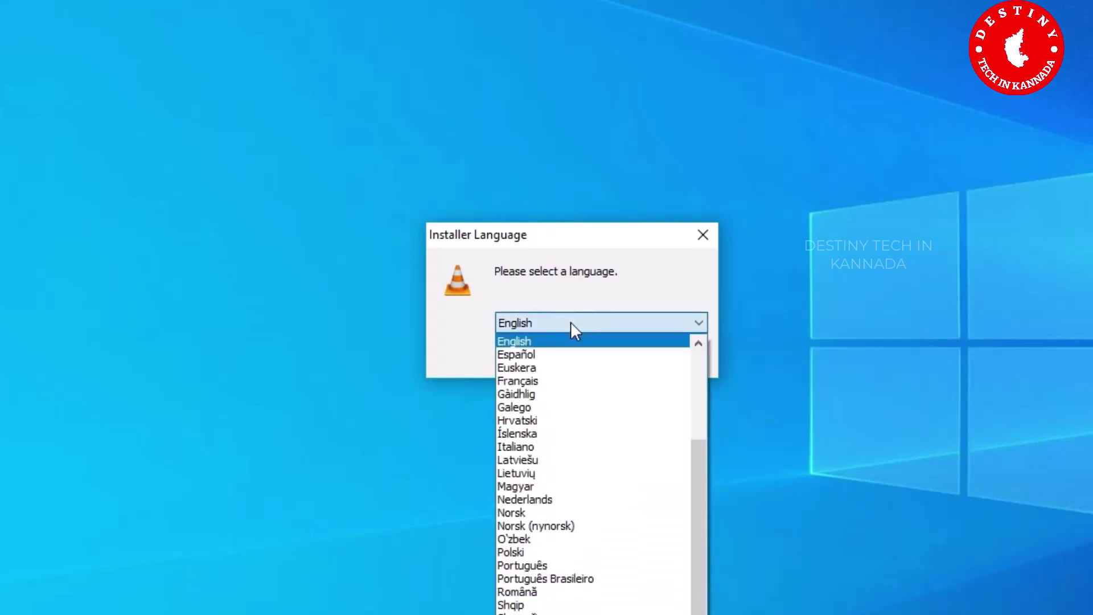
scroll(598, 541, down, 3)
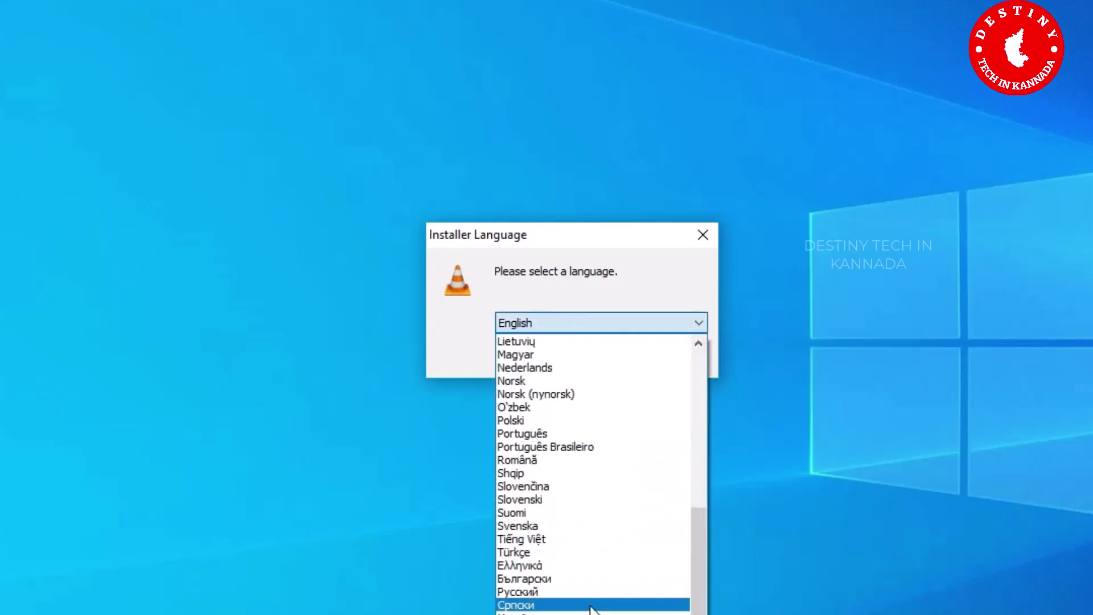
scroll(591, 609, up, 8)
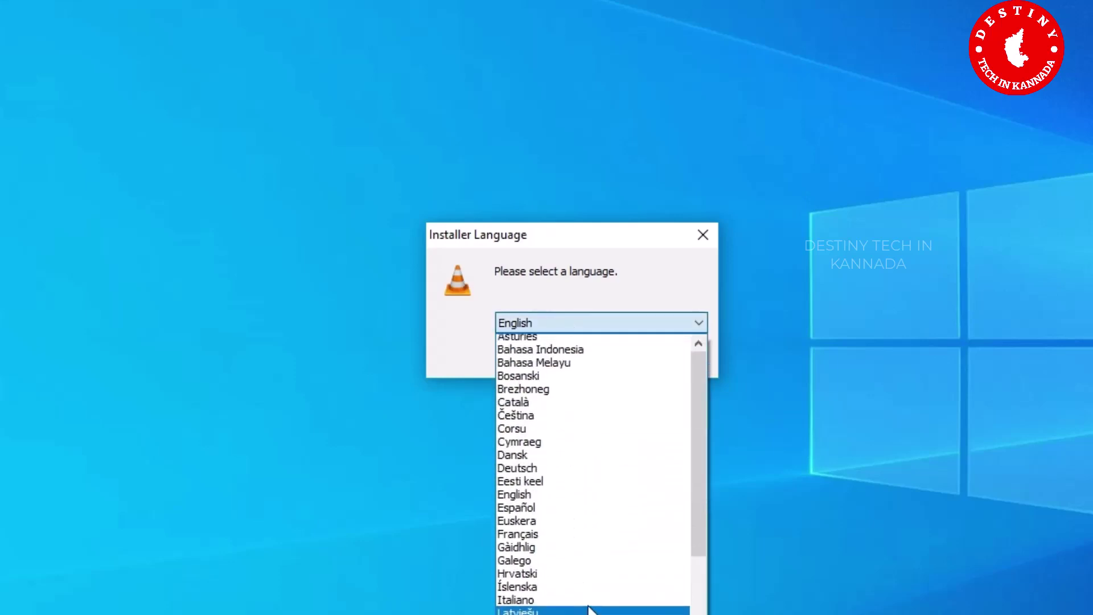
key(e)
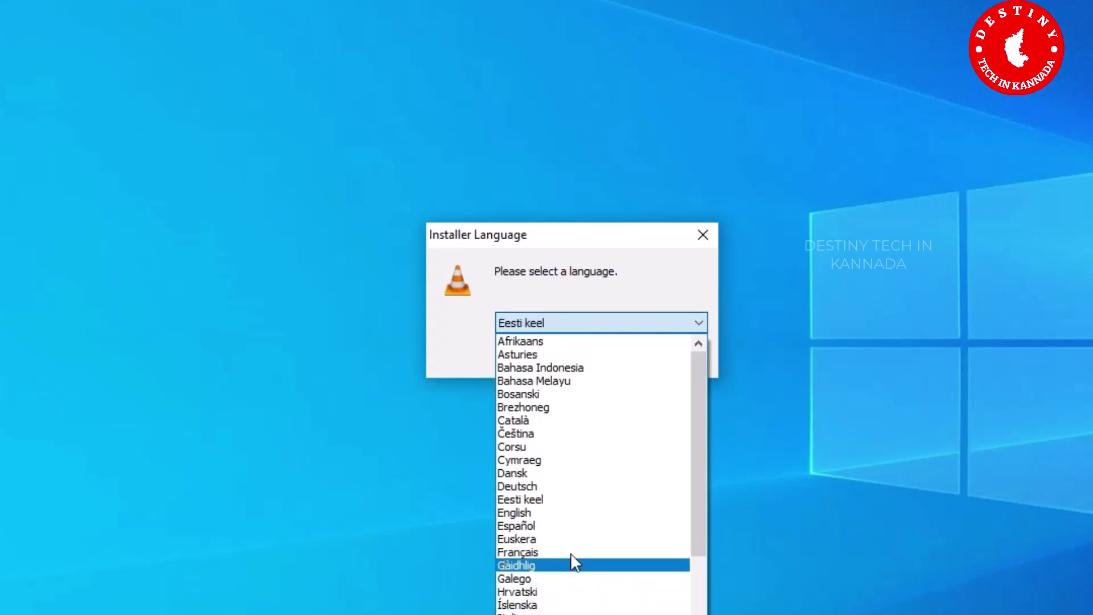
click(575, 513)
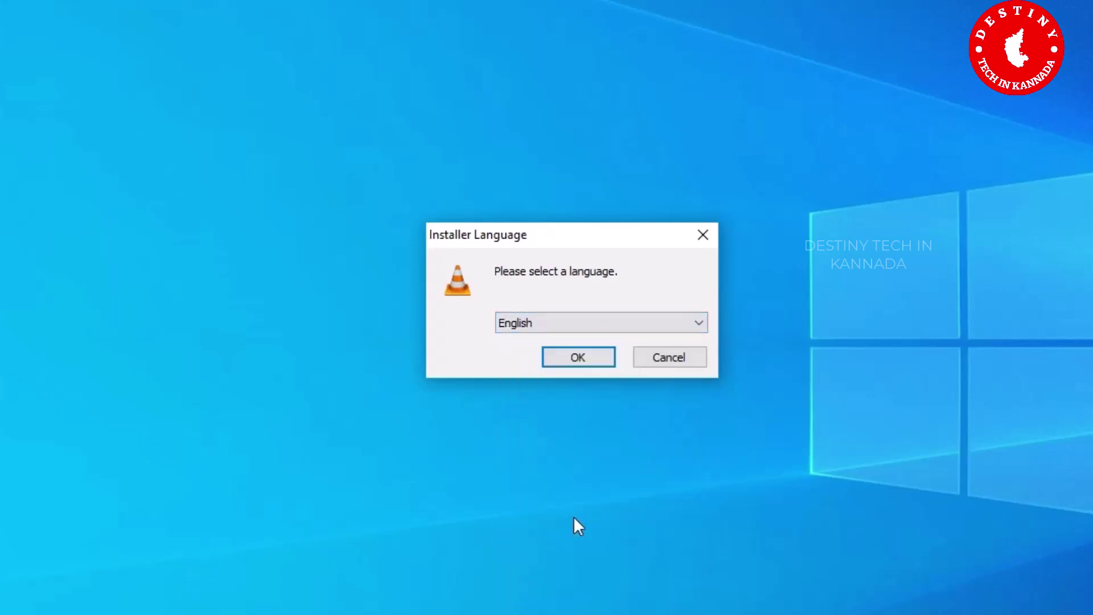
click(572, 363)
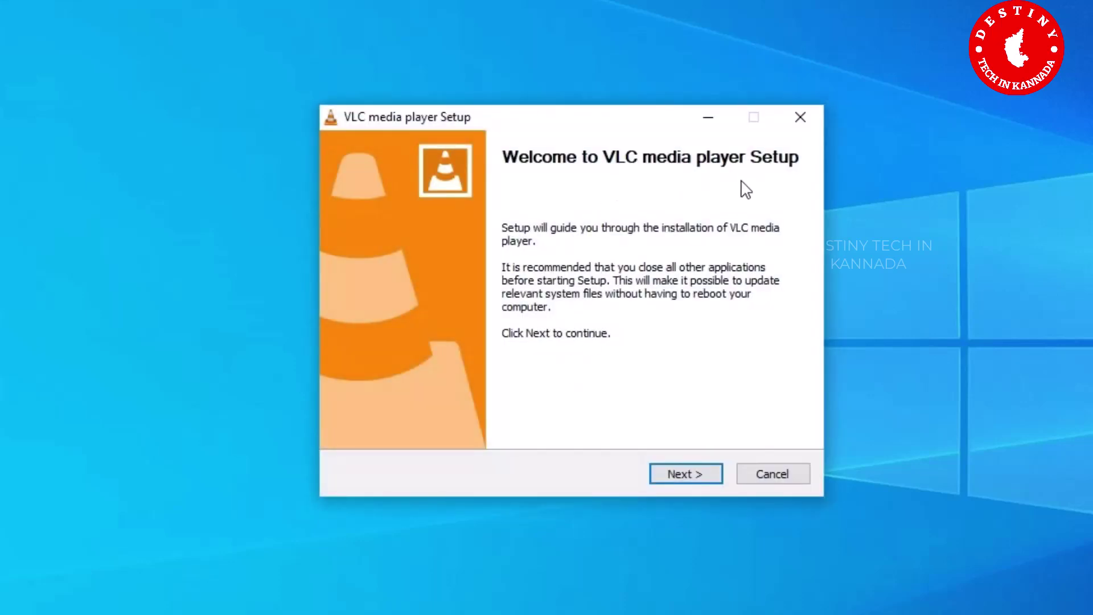
Move past the welcome page and accept the VLC licence agreement
click(686, 477)
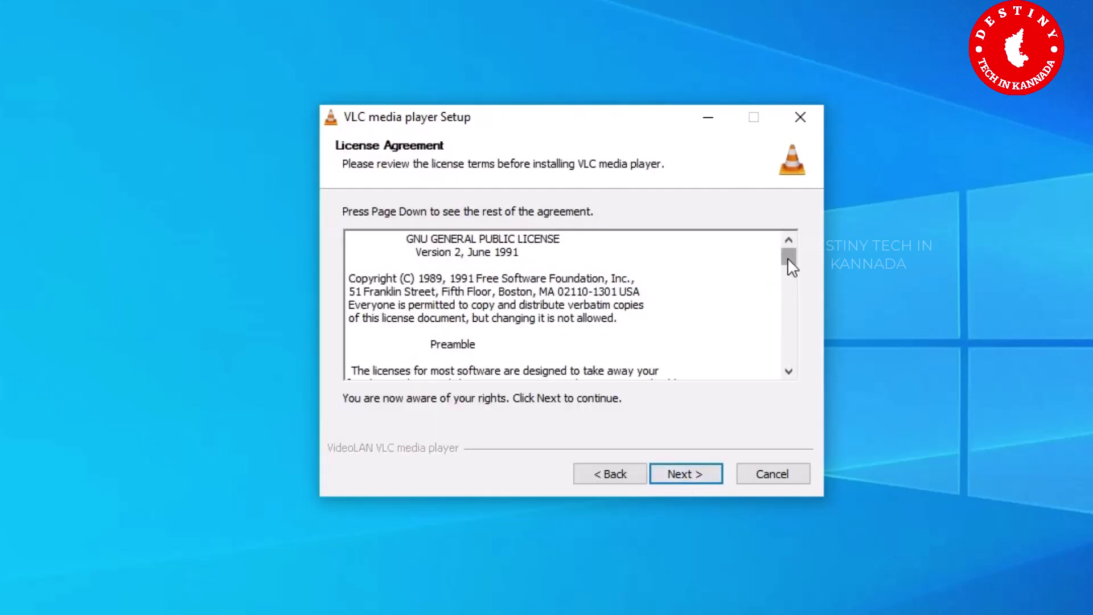
drag(787, 257, 793, 370)
click(695, 481)
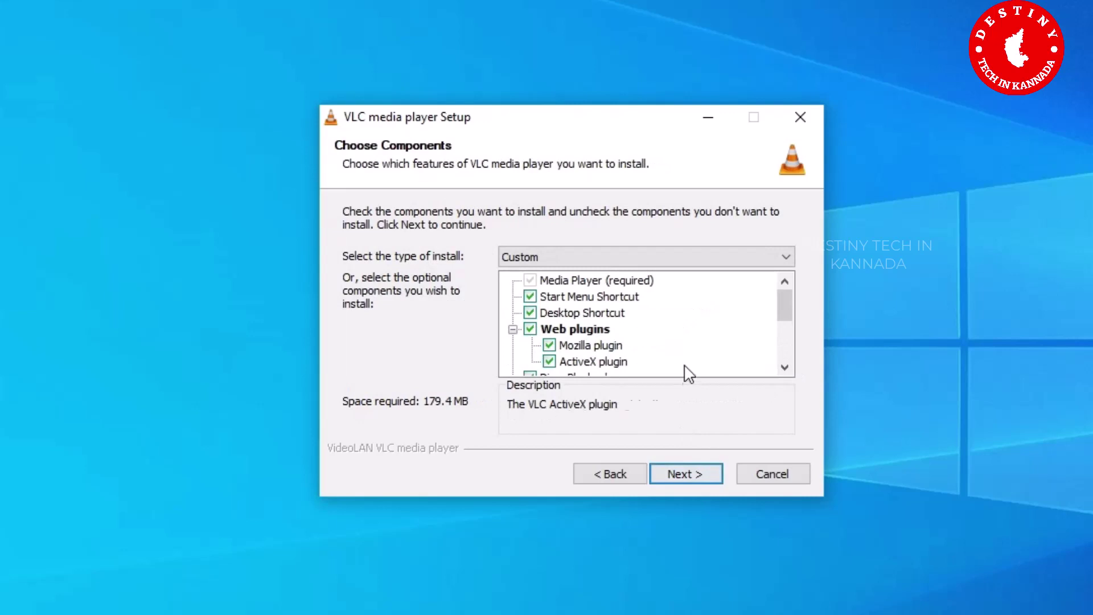
Keep the default Custom components and continue to the Choose Install Location page
scroll(683, 334, down, 2)
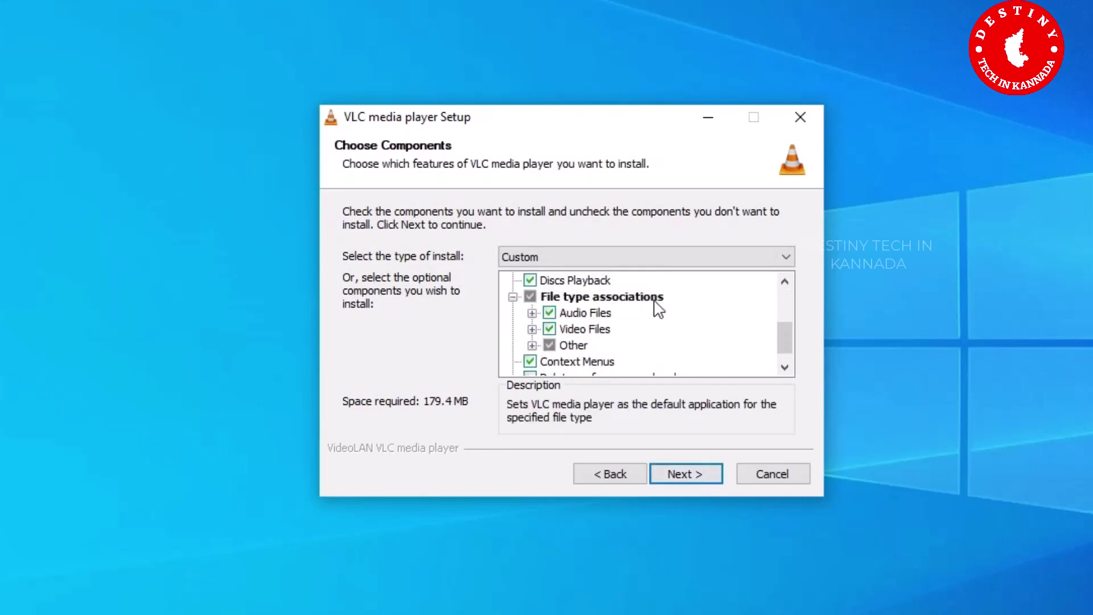
scroll(658, 307, down, 1)
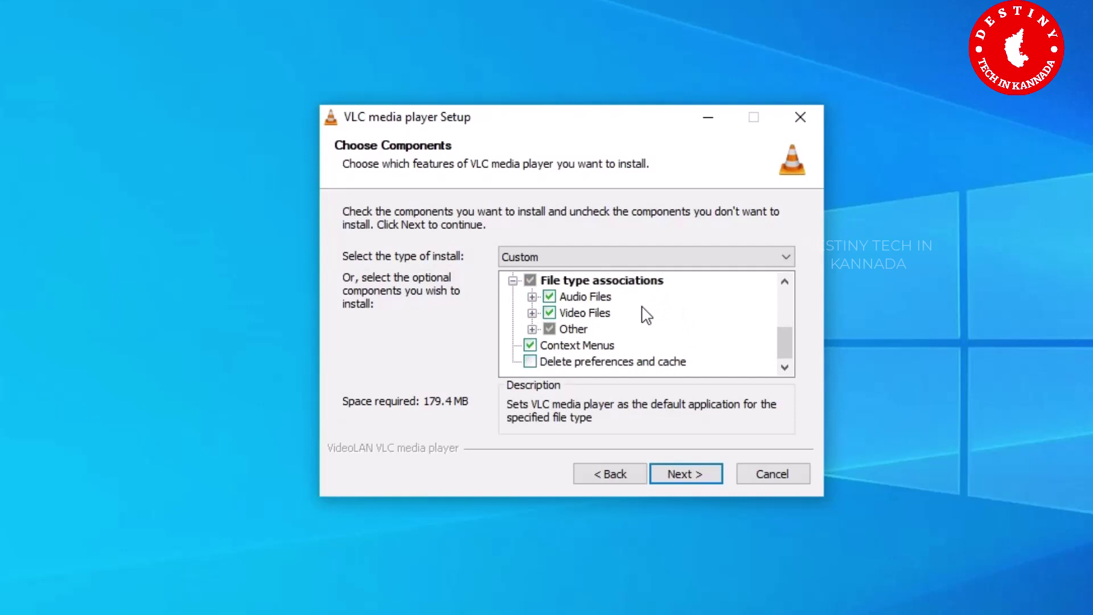
scroll(645, 344, up, 3)
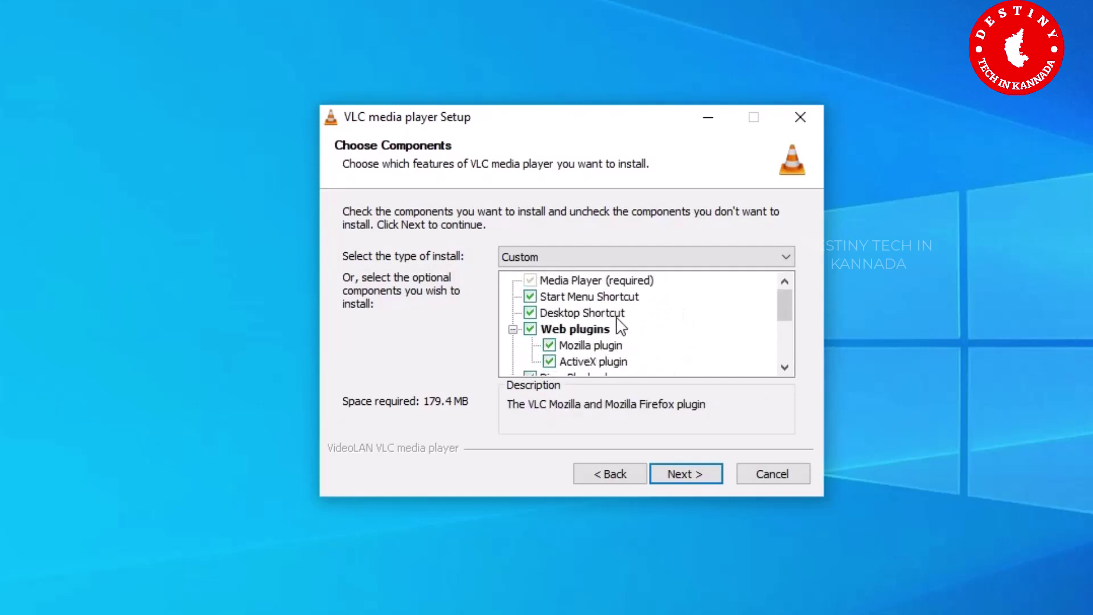
click(691, 479)
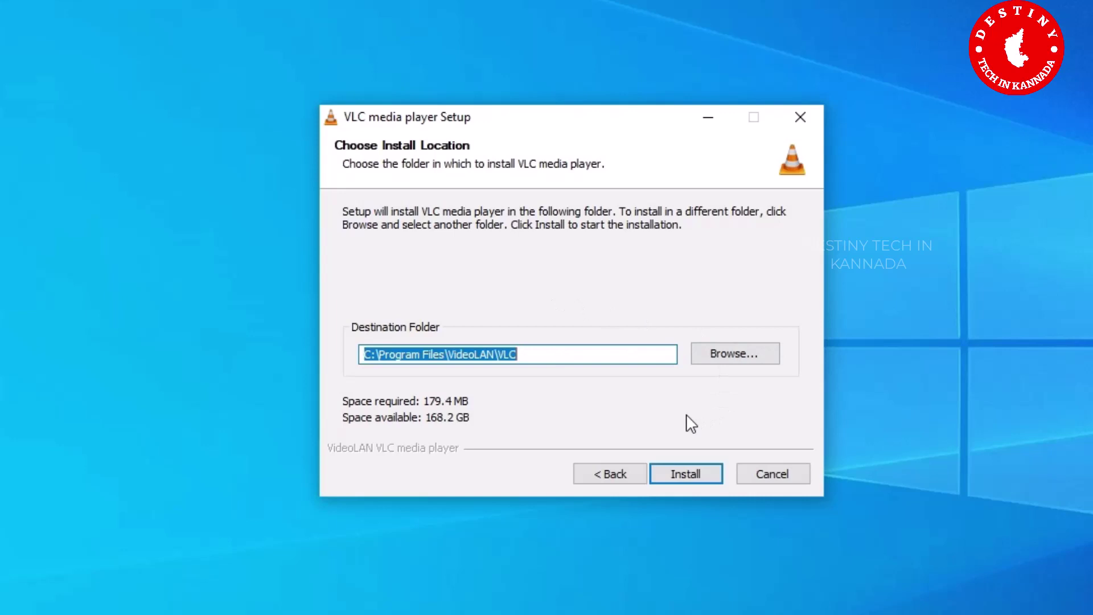
Install VLC into C:\Program Files\VideoLAN\VLC and wait for the Completing Setup page
click(694, 478)
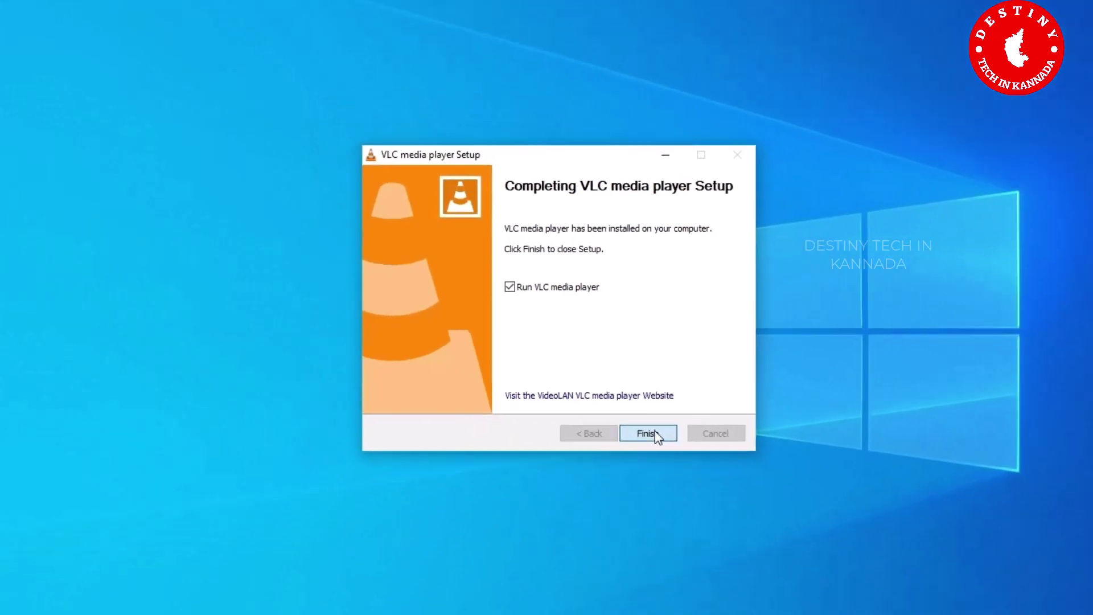
Finish setup with Run VLC media player ticked and accept the privacy and network access policy
click(695, 470)
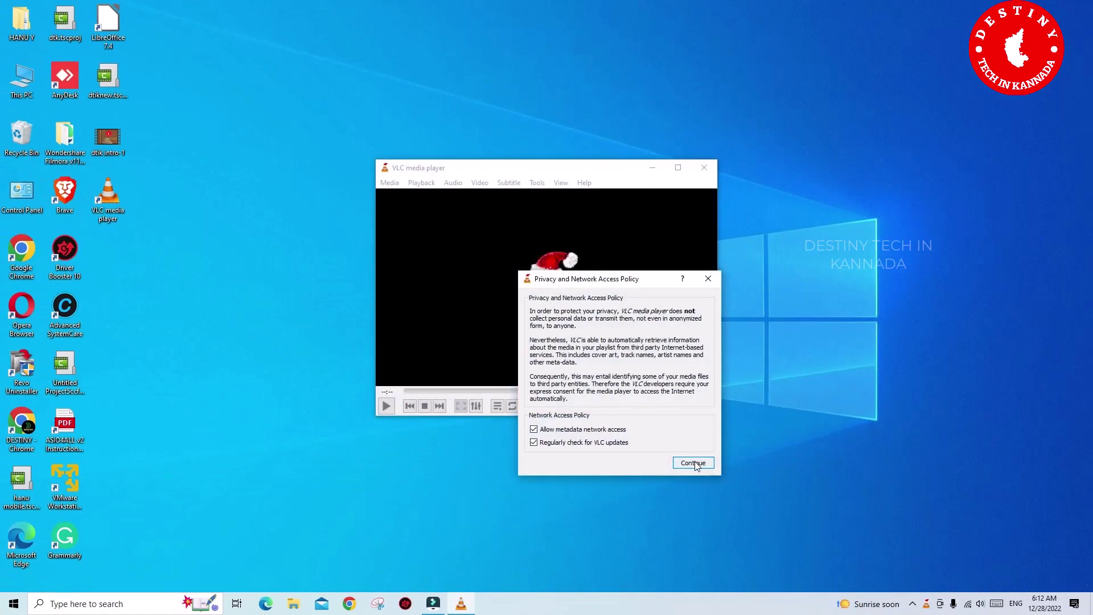
click(694, 462)
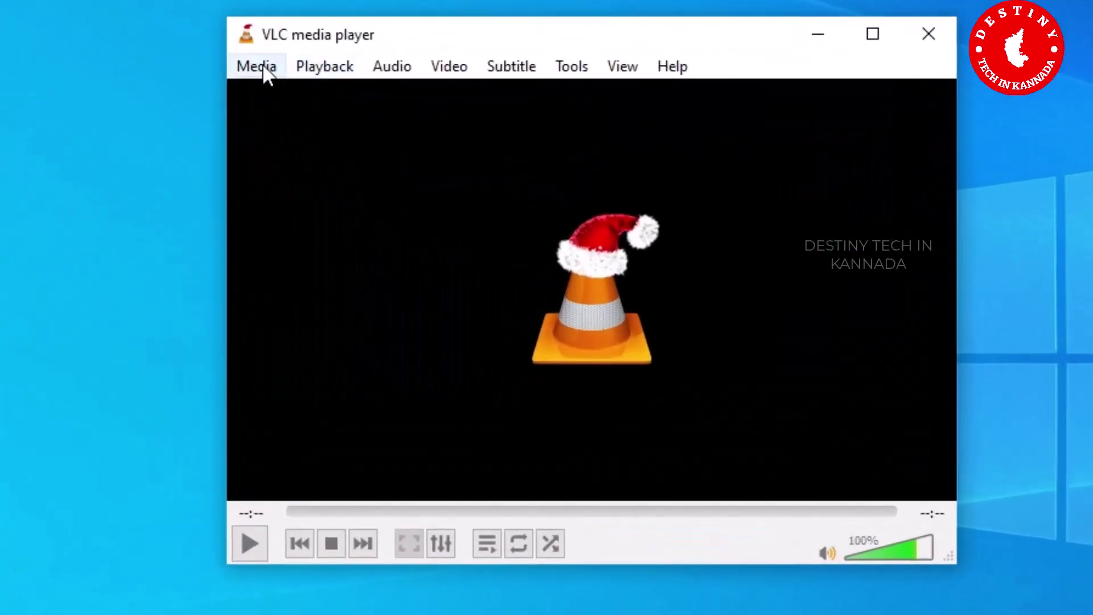
Play dtik intro-1.mp4 from the Desktop via Media > Open File, moving the player top-left
click(263, 66)
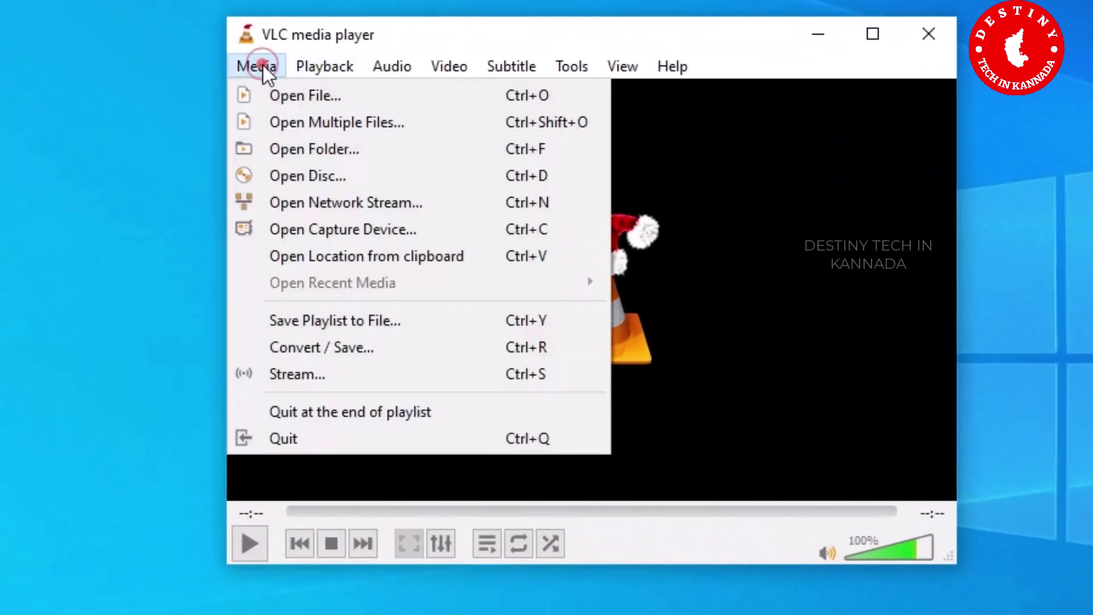
click(274, 94)
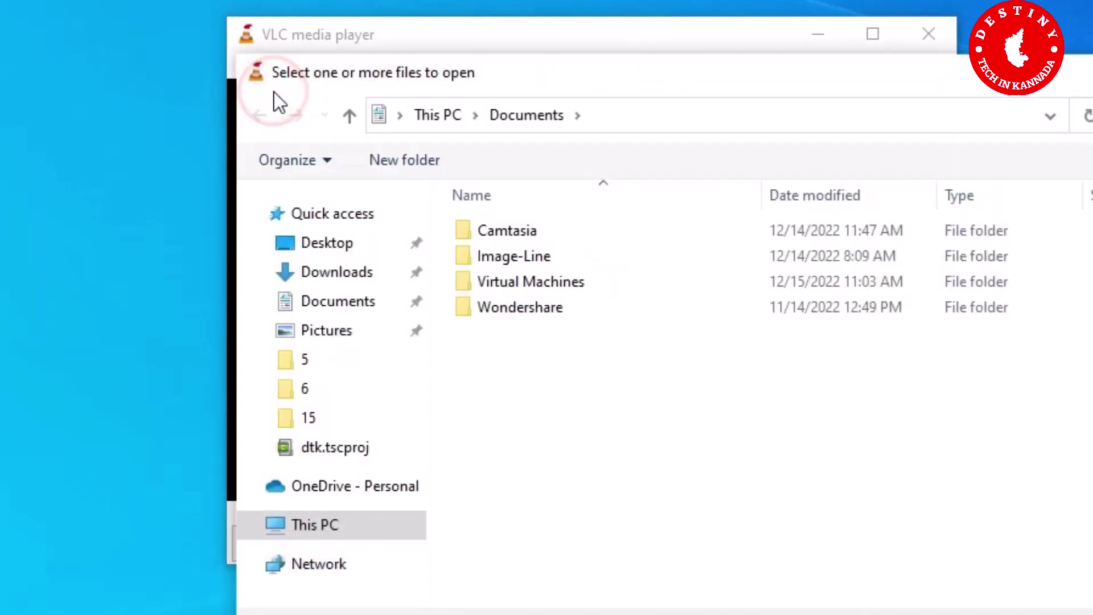
click(259, 194)
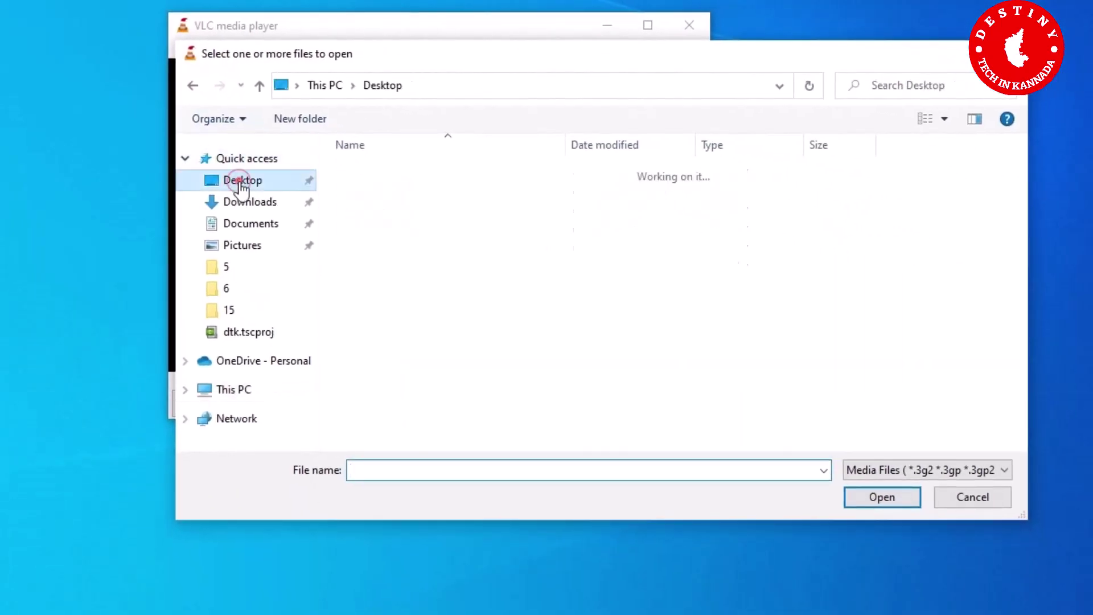
double_click(393, 279)
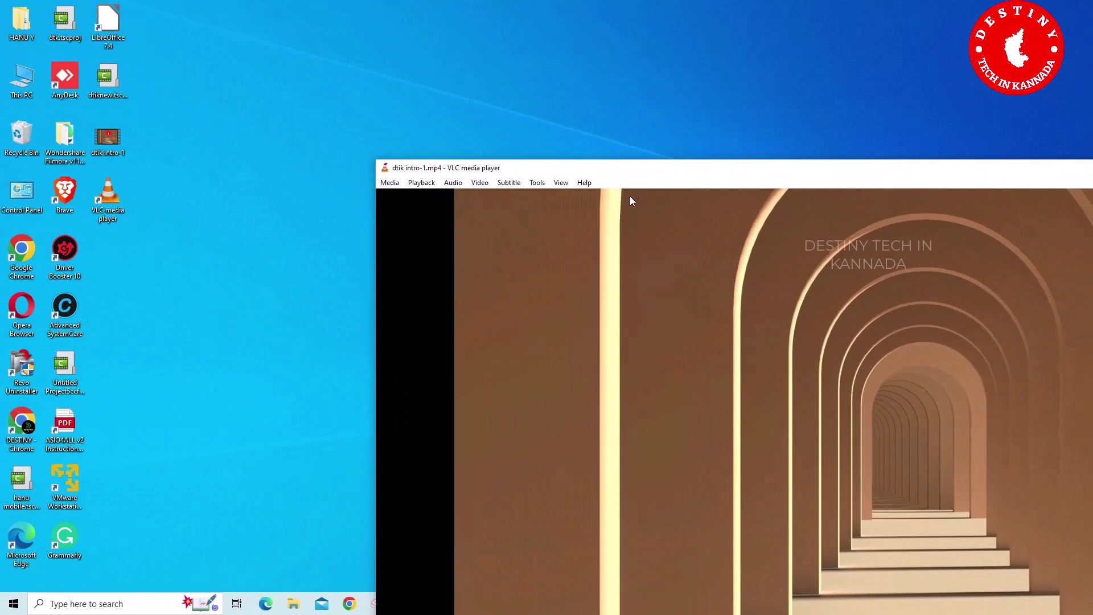
mouse_move(620, 177)
mouse_down()
mouse_move(569, 162)
mouse_move(410, 56)
mouse_move(302, 26)
mouse_move(290, 11)
mouse_up()
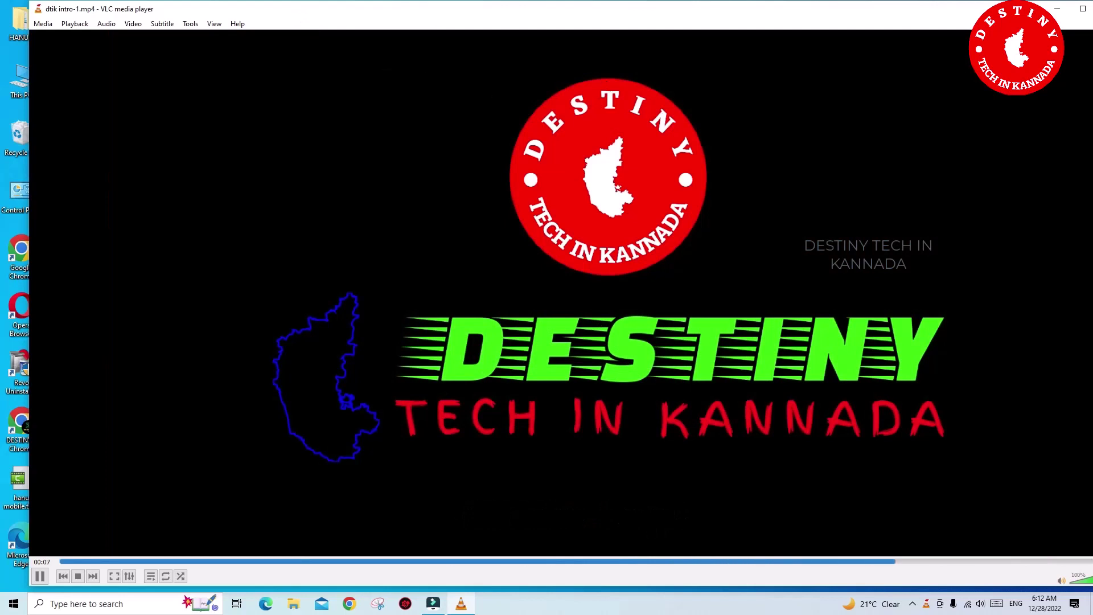
Shift the player window slightly left and let dtik intro-1.mp4 play to the end
drag(972, 17, 928, 19)
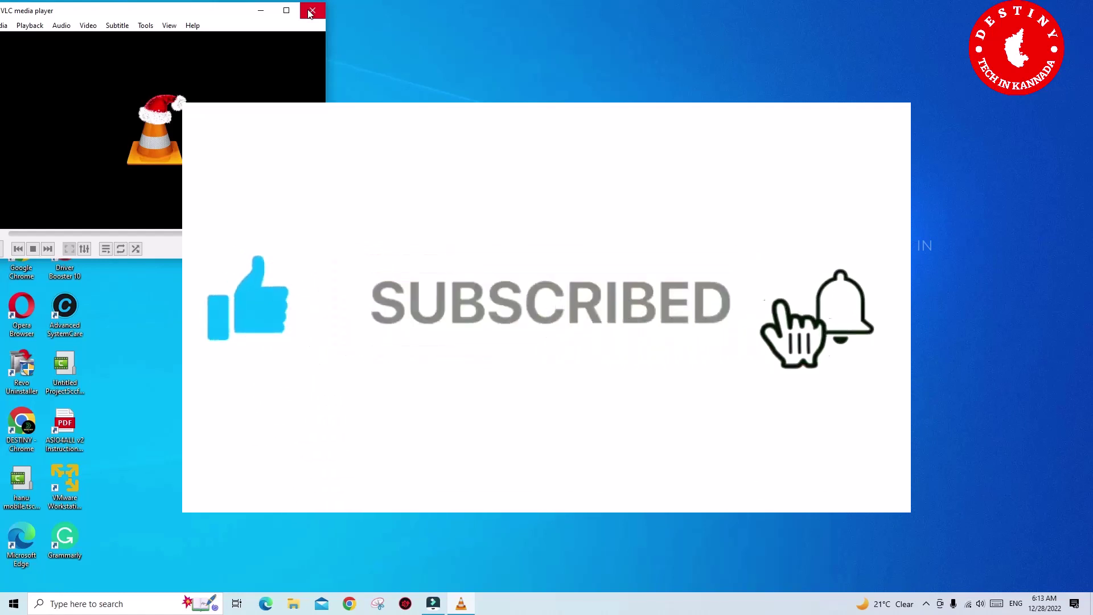
Close the VLC media player window with its title-bar X button
click(309, 11)
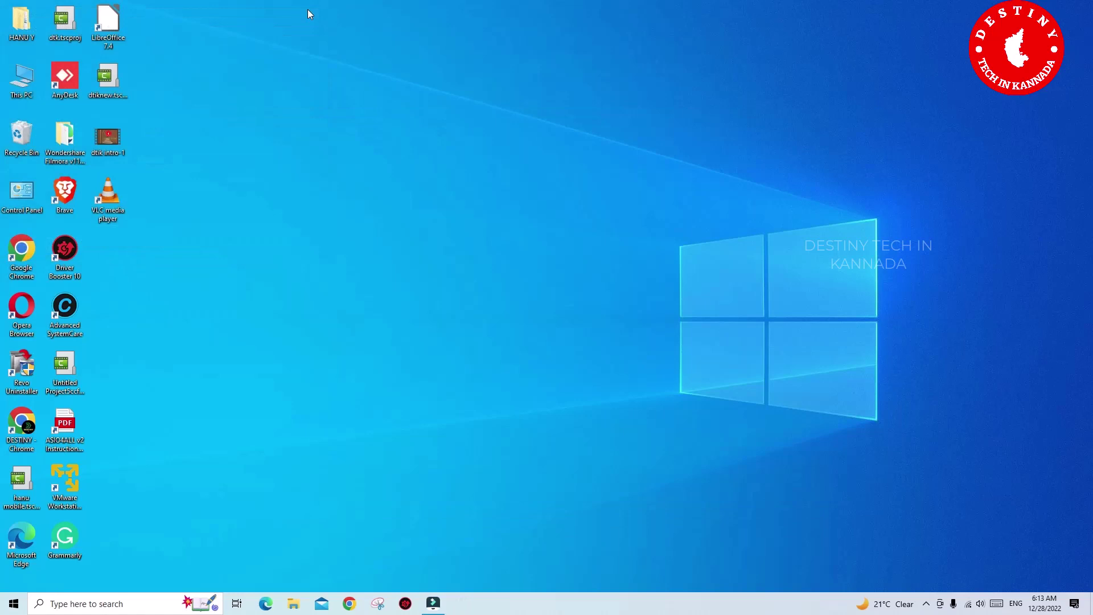